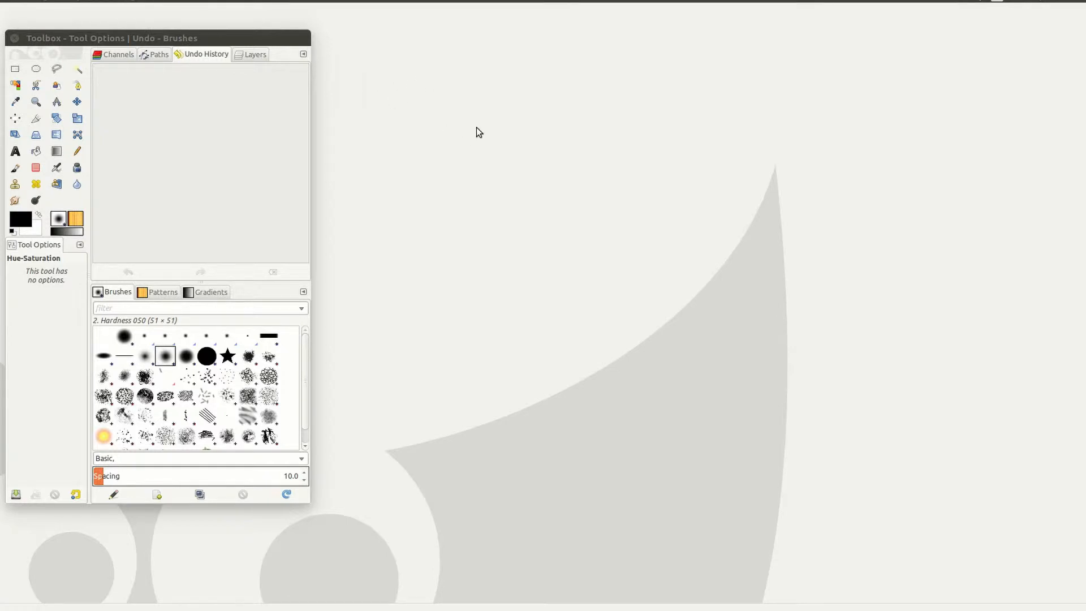
Step: Open the dark blue car wheel photo and set the view zoom to 50 %
right_click(476, 128)
mouse_move(508, 159)
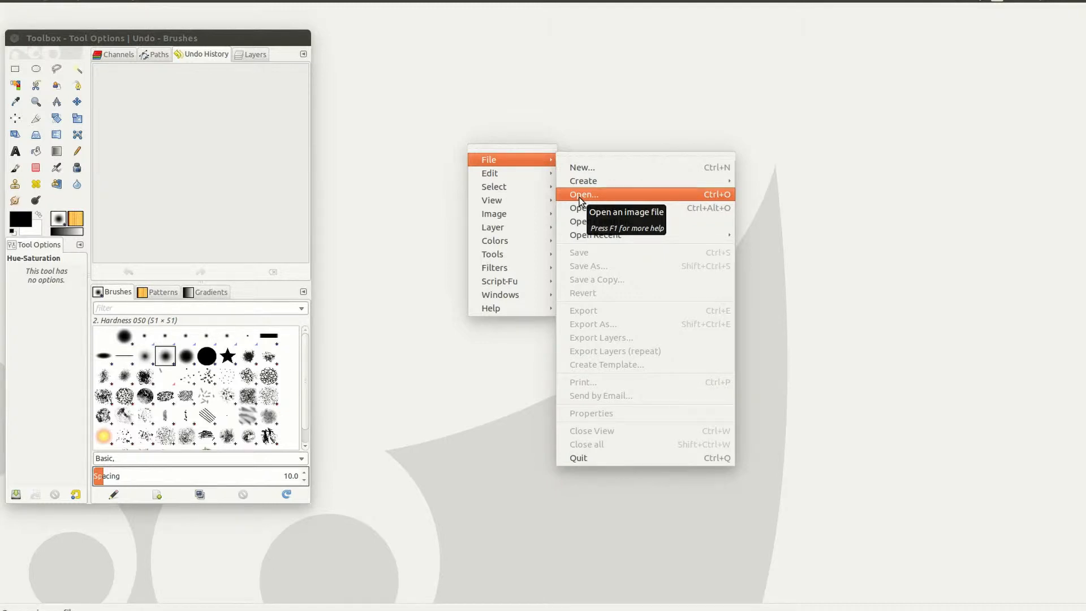
click(579, 195)
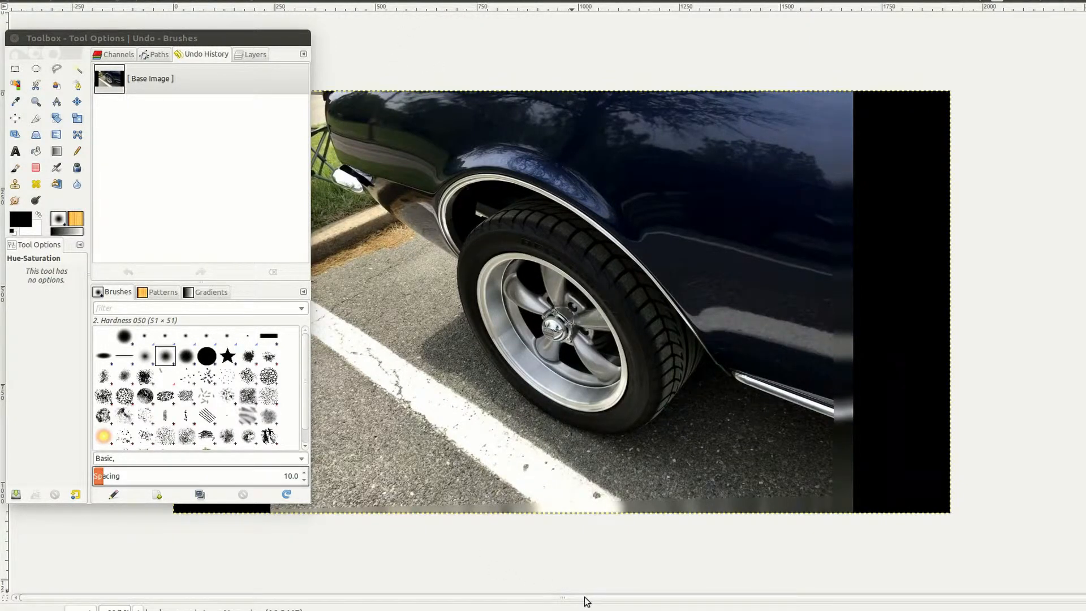
click(139, 608)
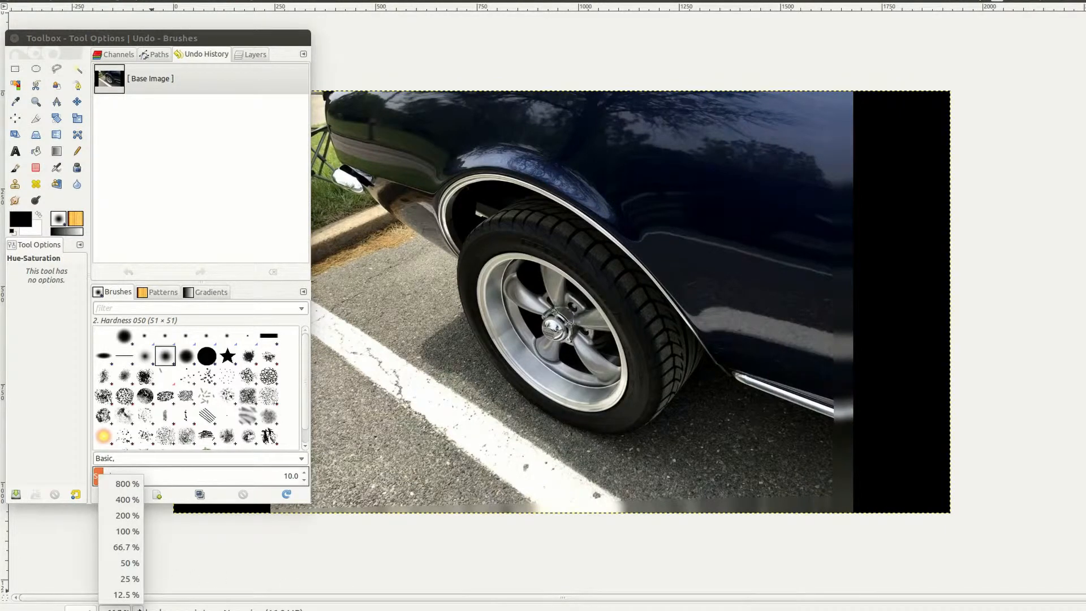
click(128, 564)
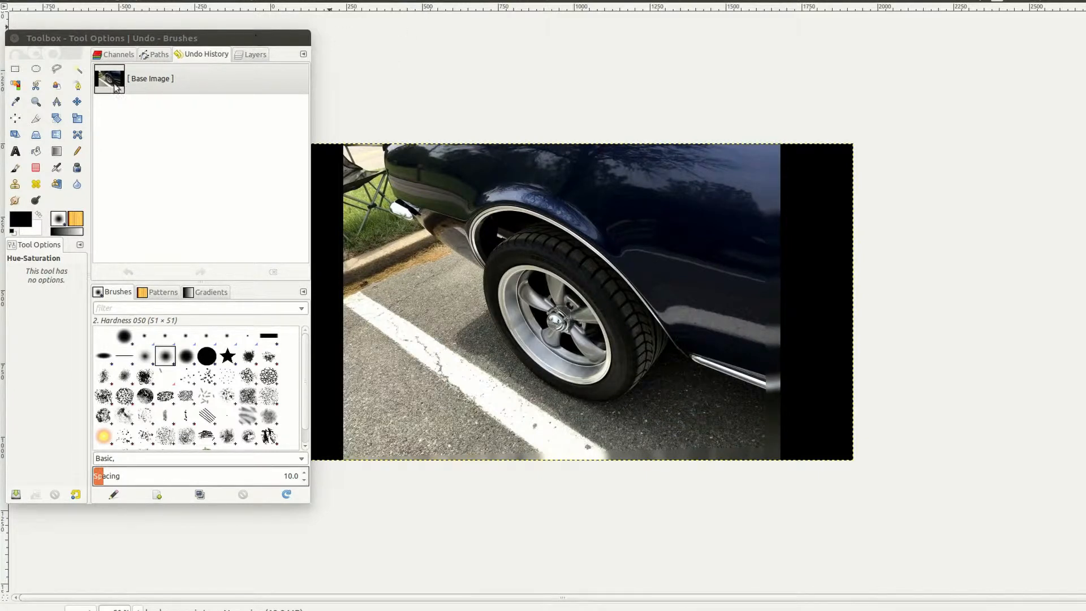
Step: With the Crop Tool, keep a 1398 × 760 region around the rear wheel and fender
click(36, 119)
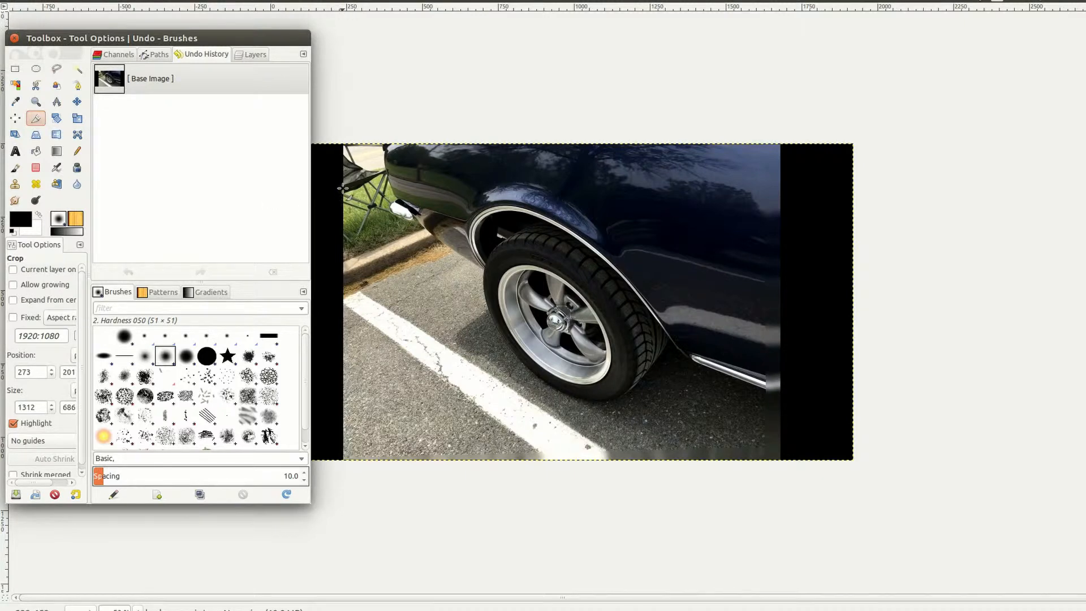
drag(344, 186, 765, 406)
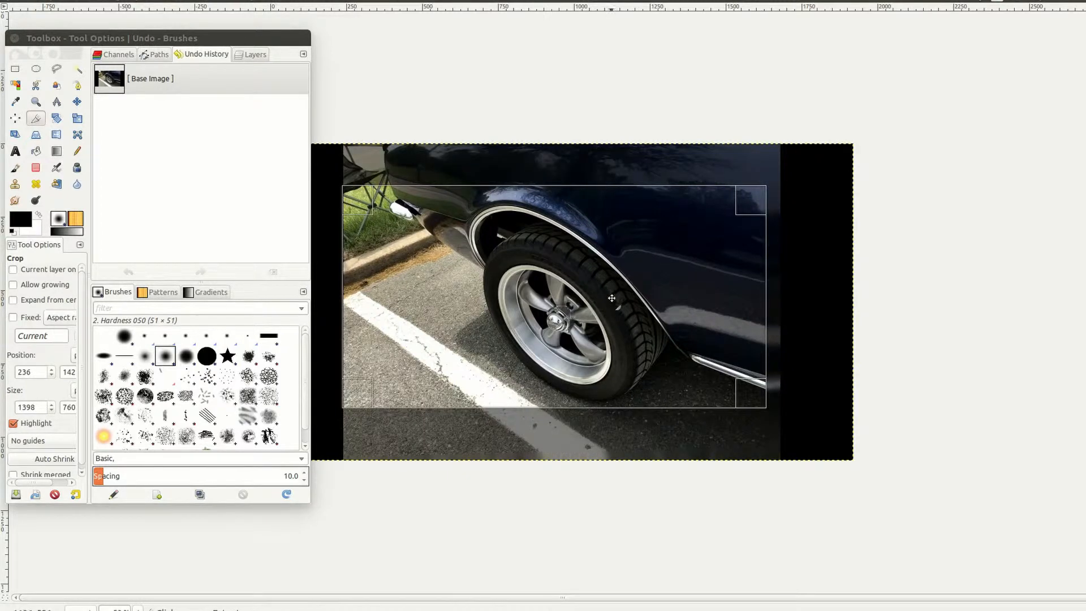
click(584, 284)
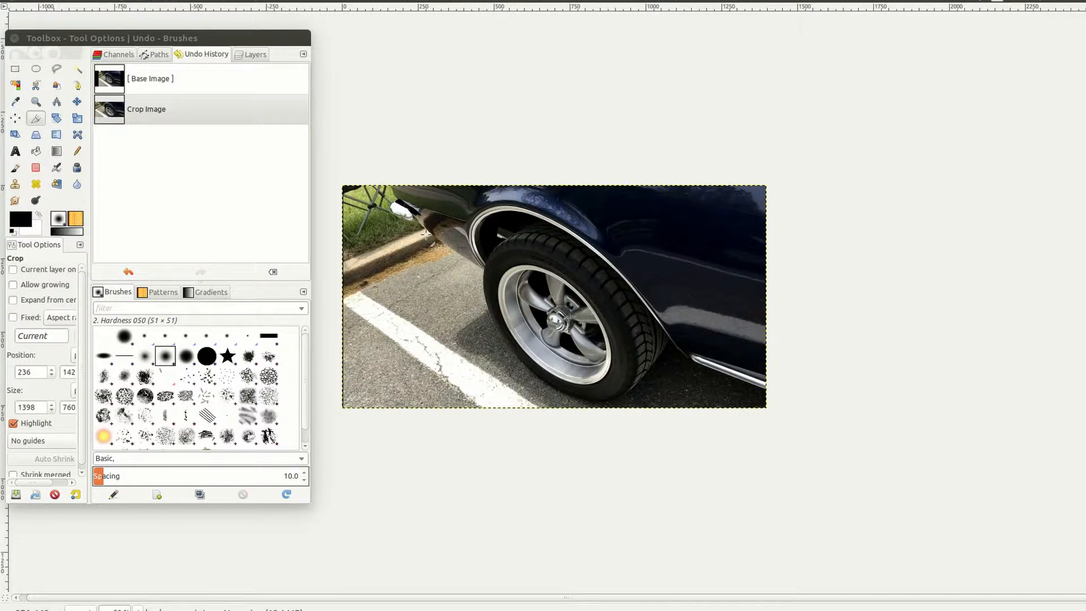
Step: Scale the image to width 1000 px, giving 1000 × 544 pixels with proportions kept
right_click(433, 265)
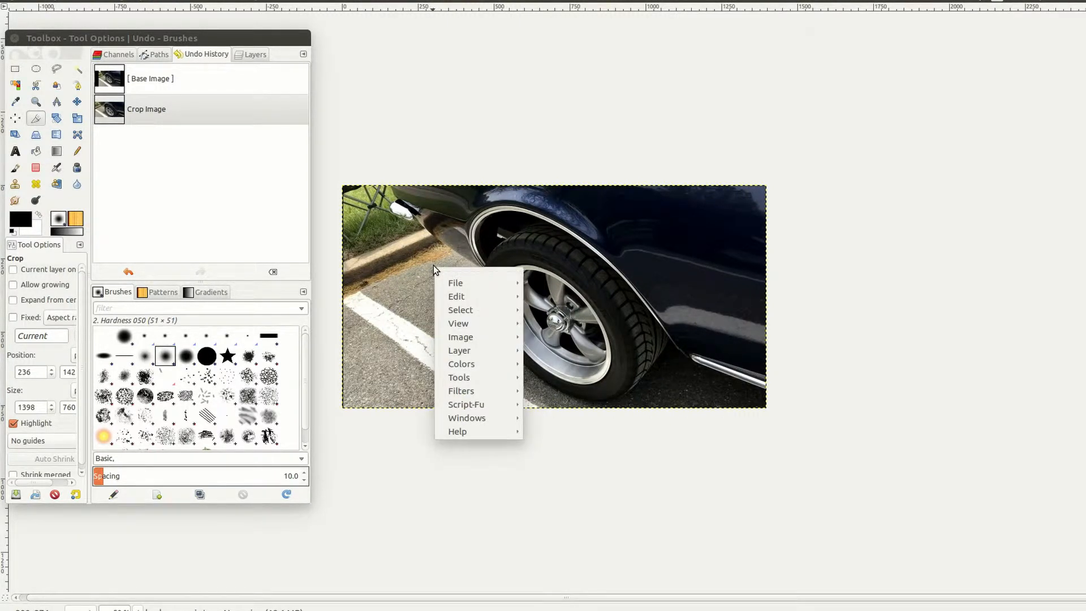
mouse_move(460, 339)
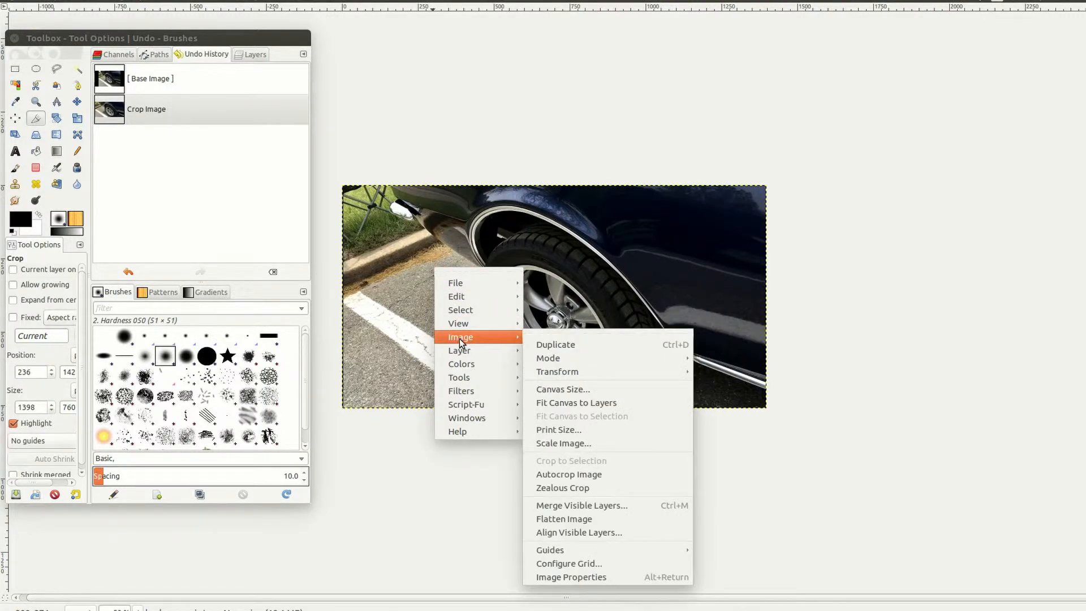
click(585, 443)
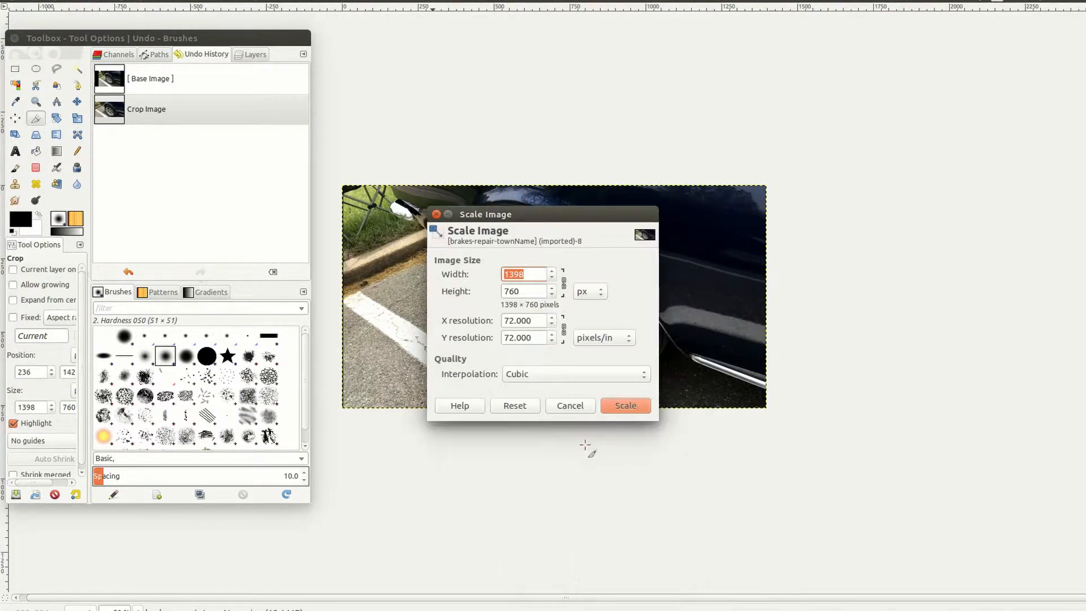
click(521, 277)
drag(531, 275, 507, 275)
text(000)
click(526, 290)
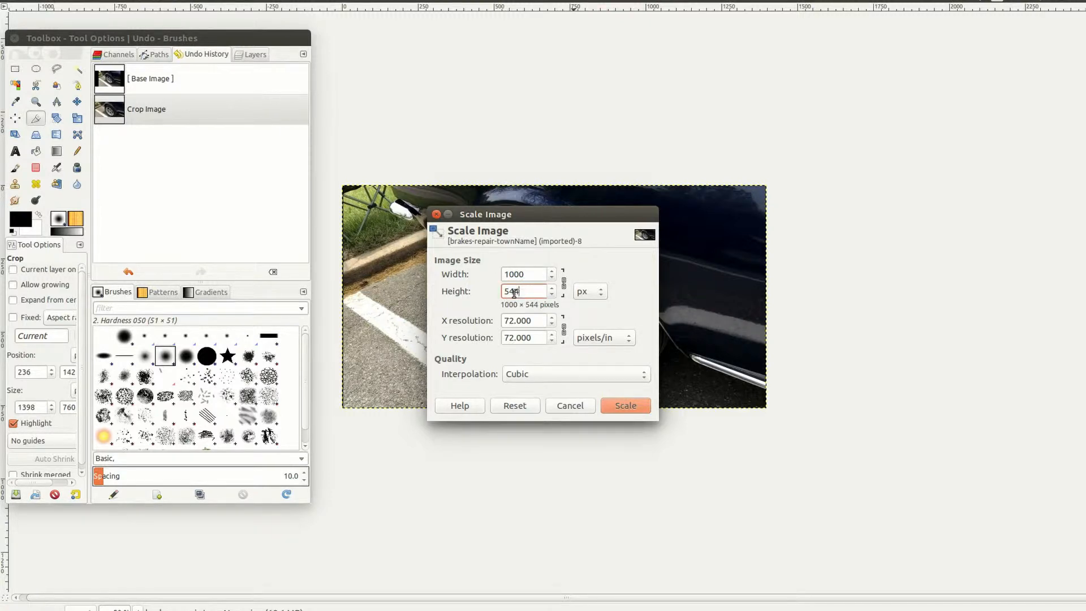
click(632, 405)
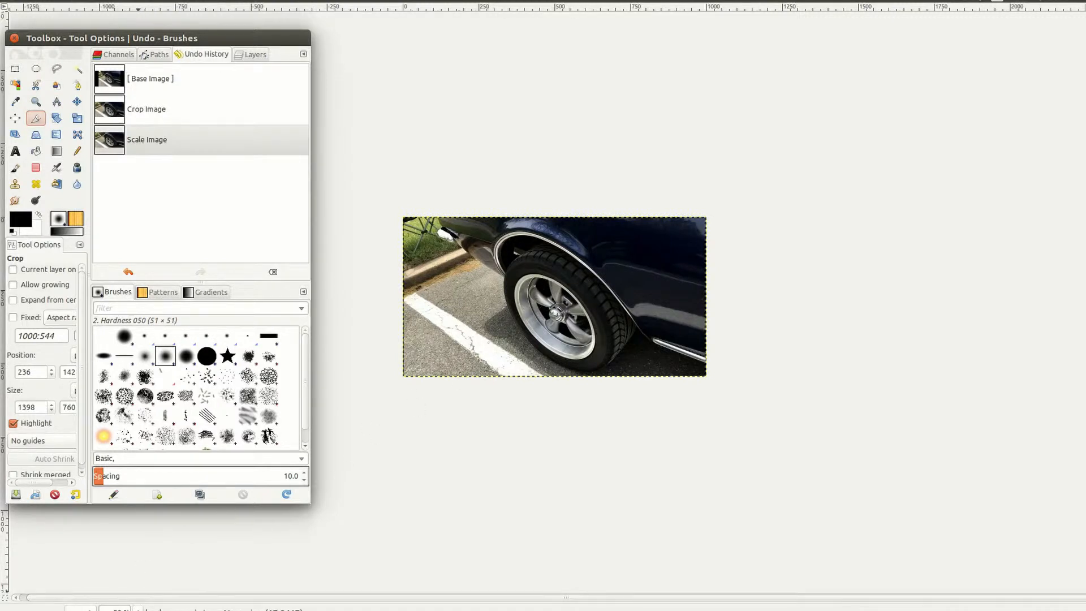
Step: Zoom to 66.7 % then 100 %, and shift the docked panels slightly left
click(138, 606)
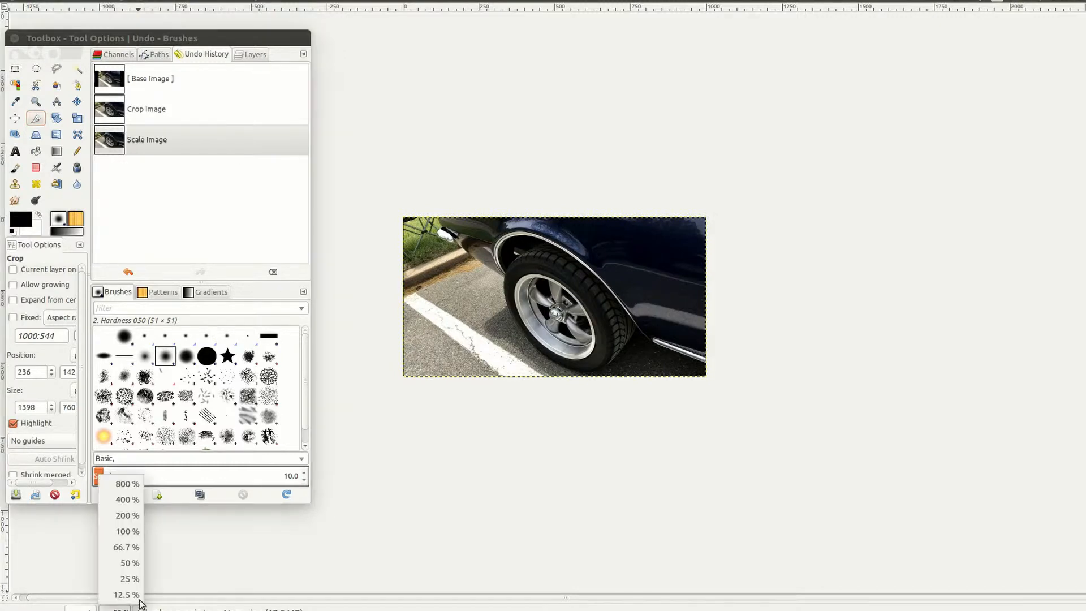
click(131, 546)
click(138, 606)
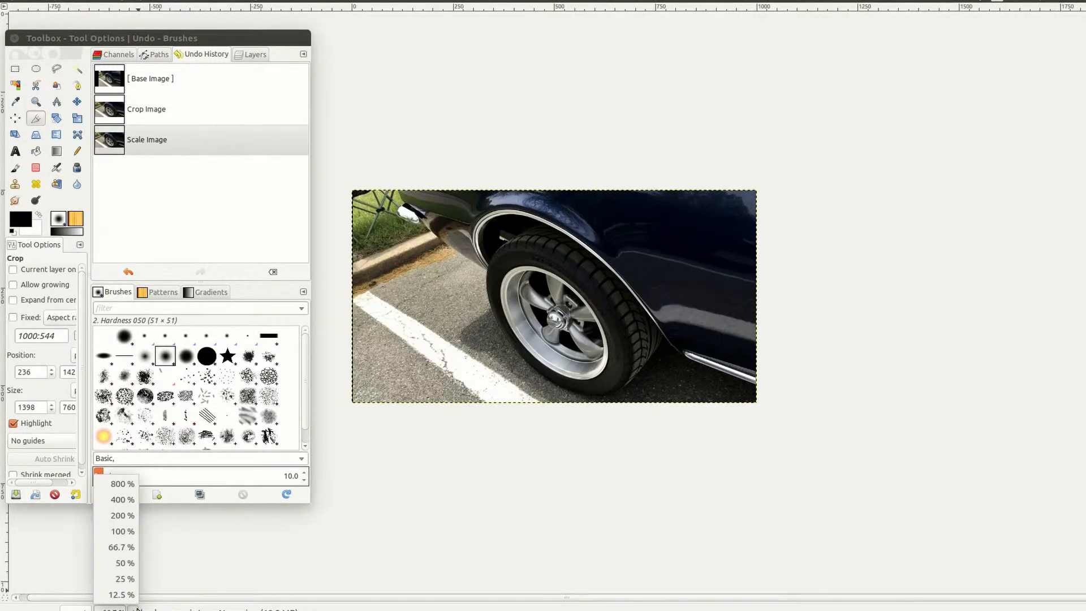
click(123, 530)
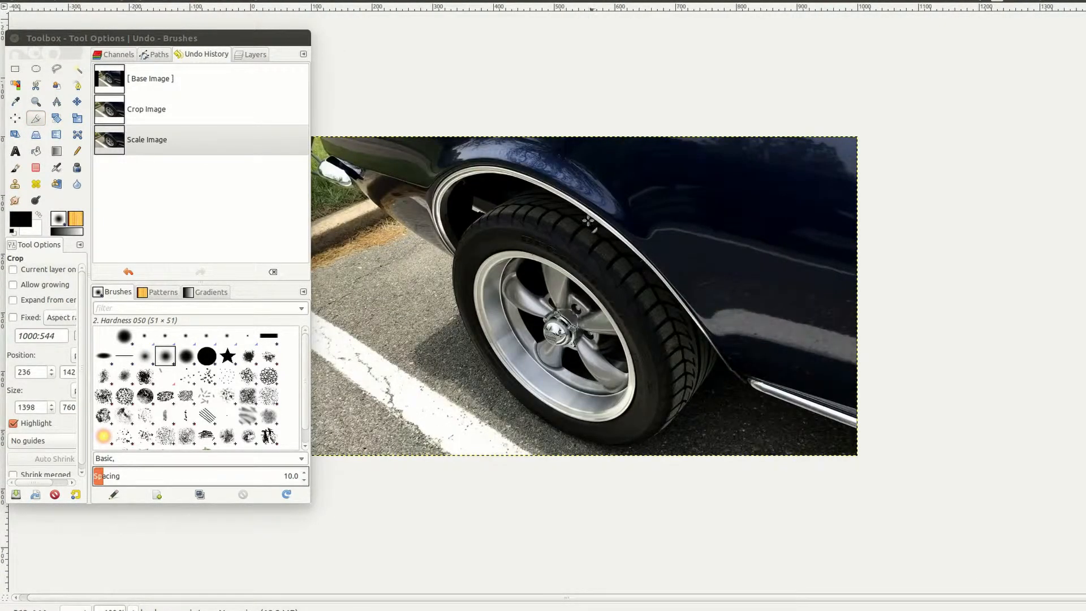
drag(289, 37, 223, 51)
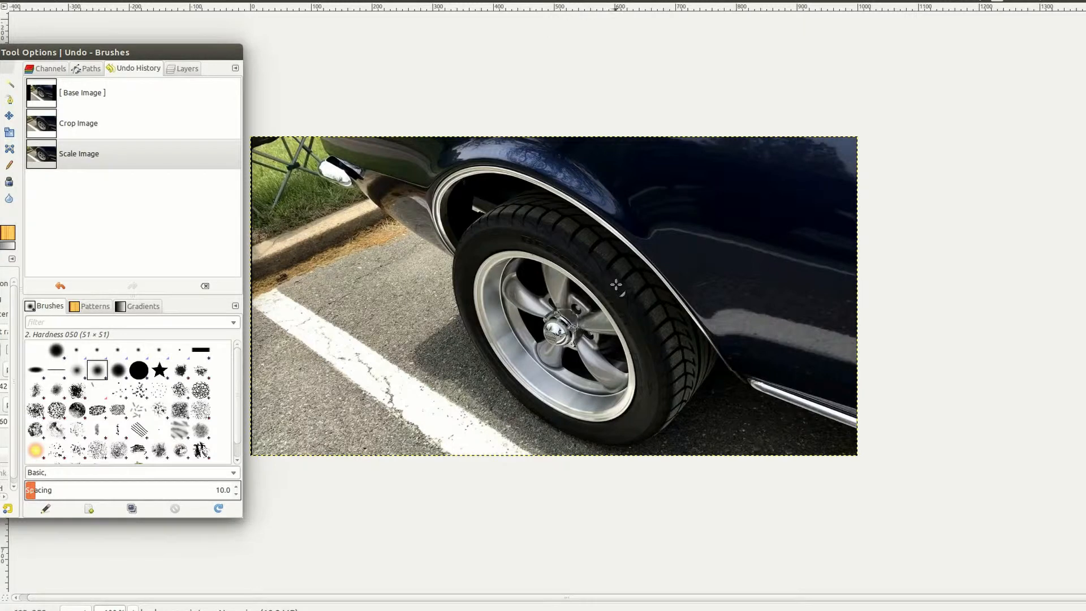
Step: In Hue-Saturation, shift the Blue primary's hue by 138 so the paint turns dark maroon
right_click(662, 207)
mouse_move(684, 223)
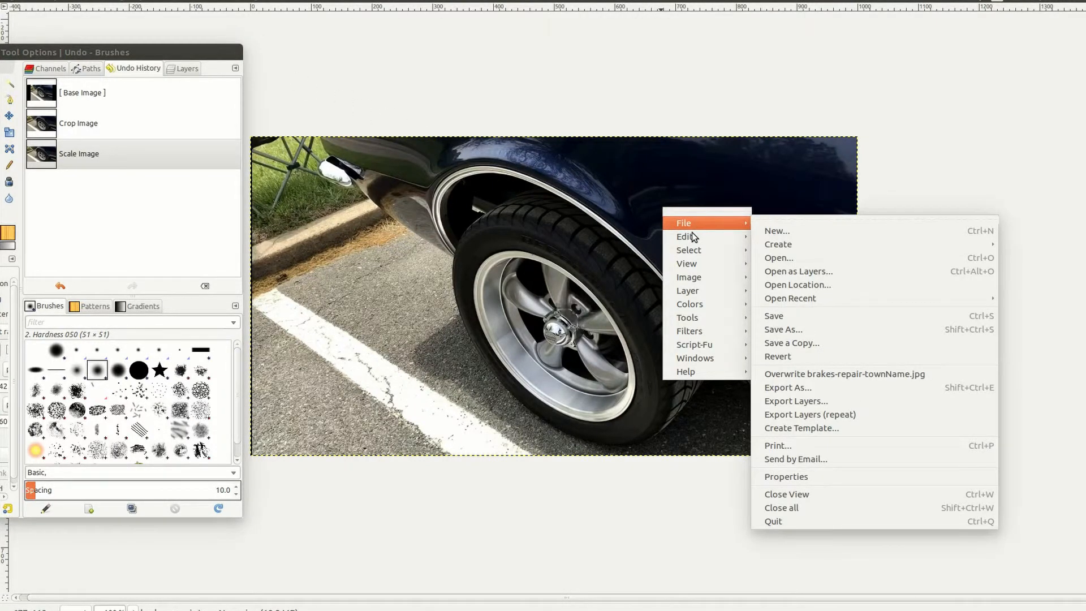
mouse_move(696, 304)
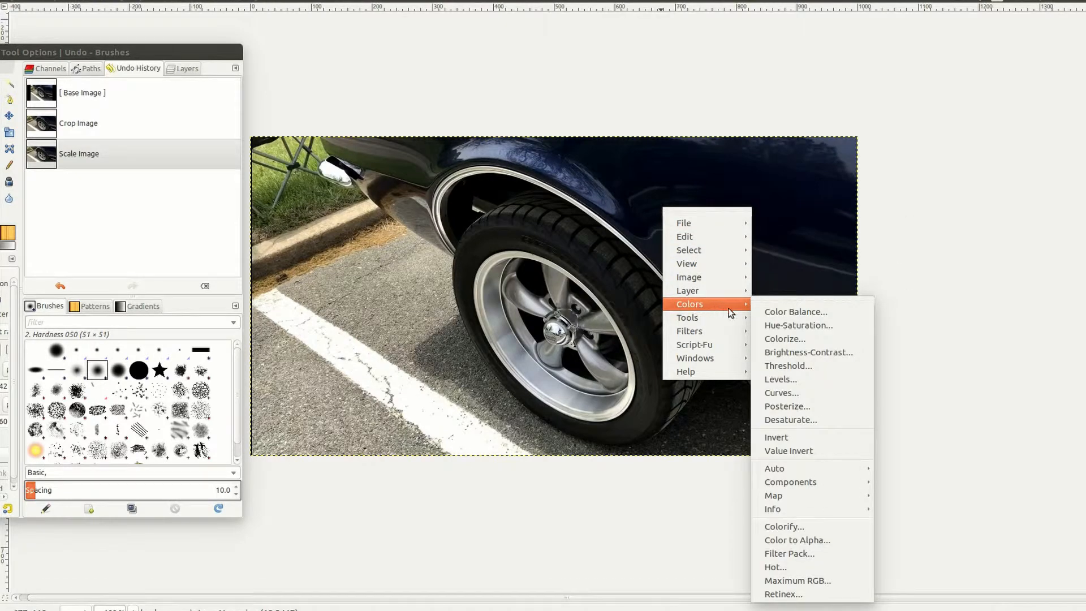
click(764, 327)
click(226, 149)
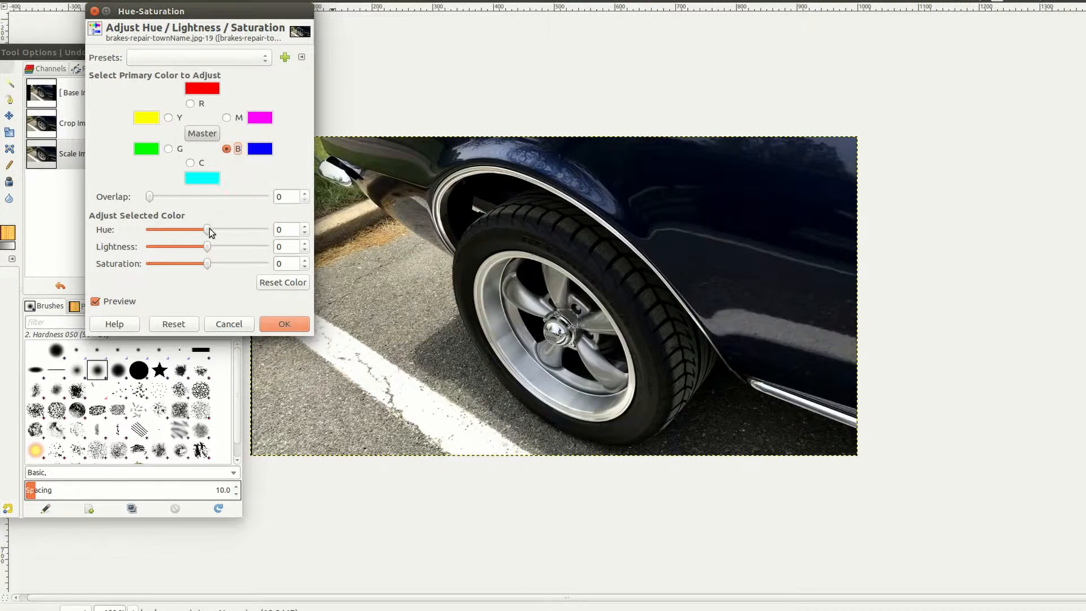
drag(207, 228, 252, 225)
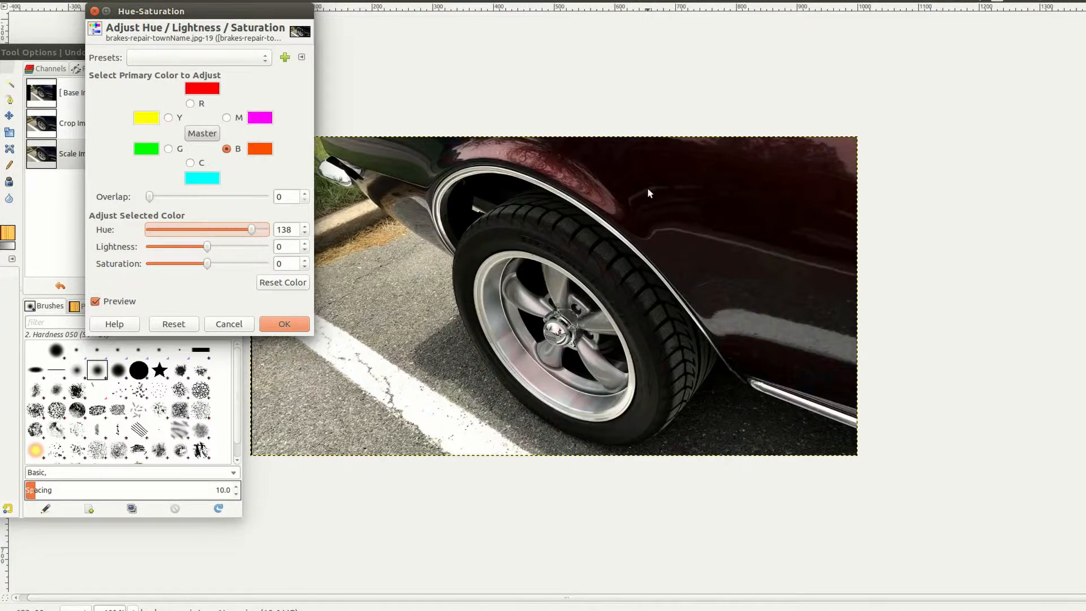
click(284, 324)
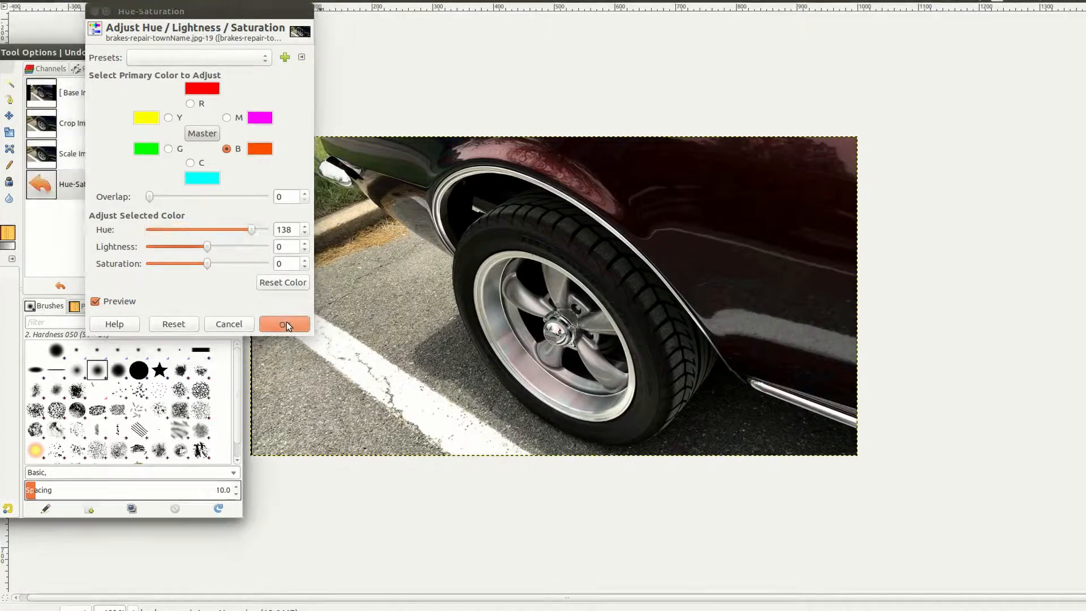
Step: Export the image as brakes-repair-townName.jpg in the GIMP folder, keeping the existing name
right_click(439, 263)
mouse_move(463, 286)
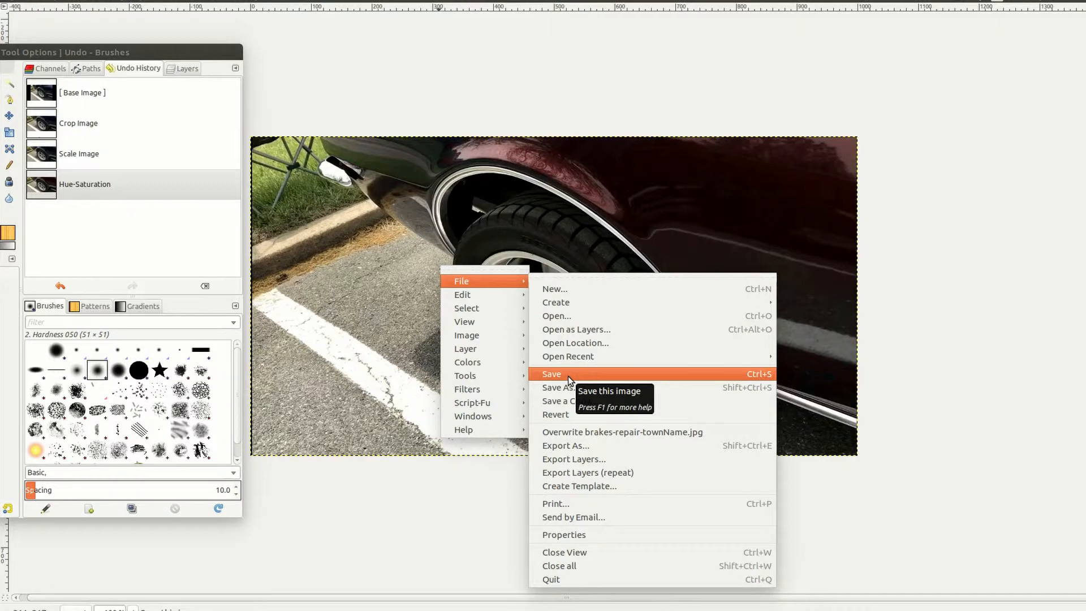
click(567, 445)
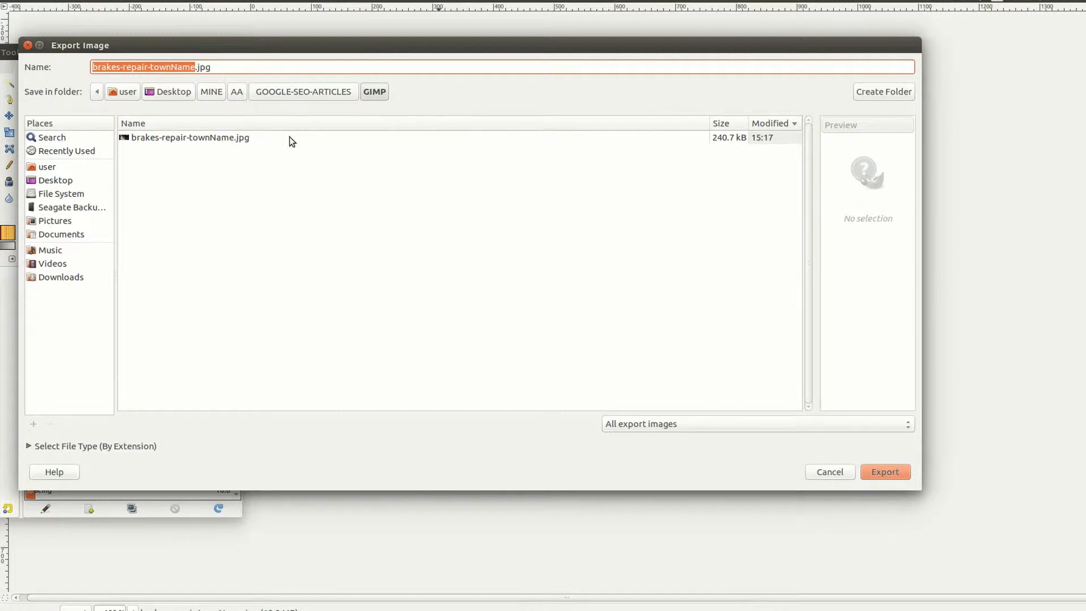
drag(211, 68, 199, 68)
click(215, 68)
click(223, 68)
click(201, 68)
click(204, 68)
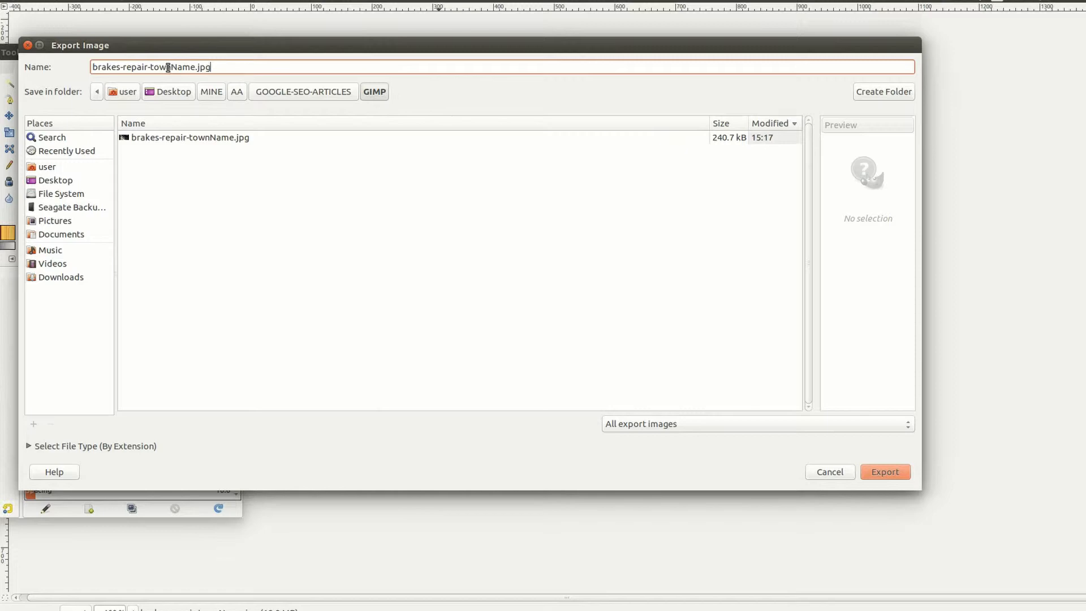
click(886, 472)
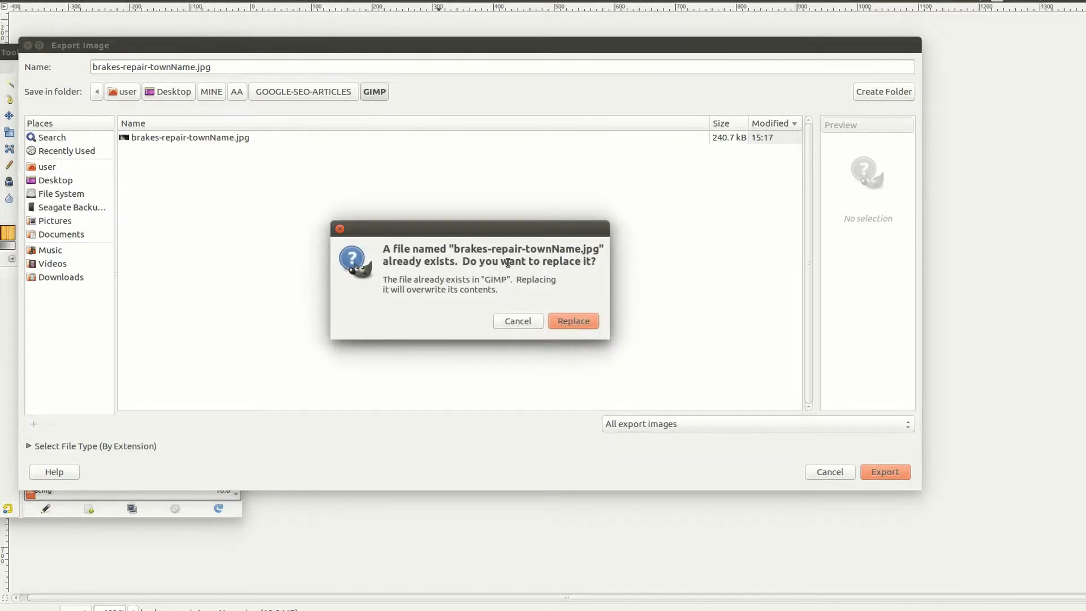
Step: Replace the existing file and export the JPEG at quality 100
click(574, 322)
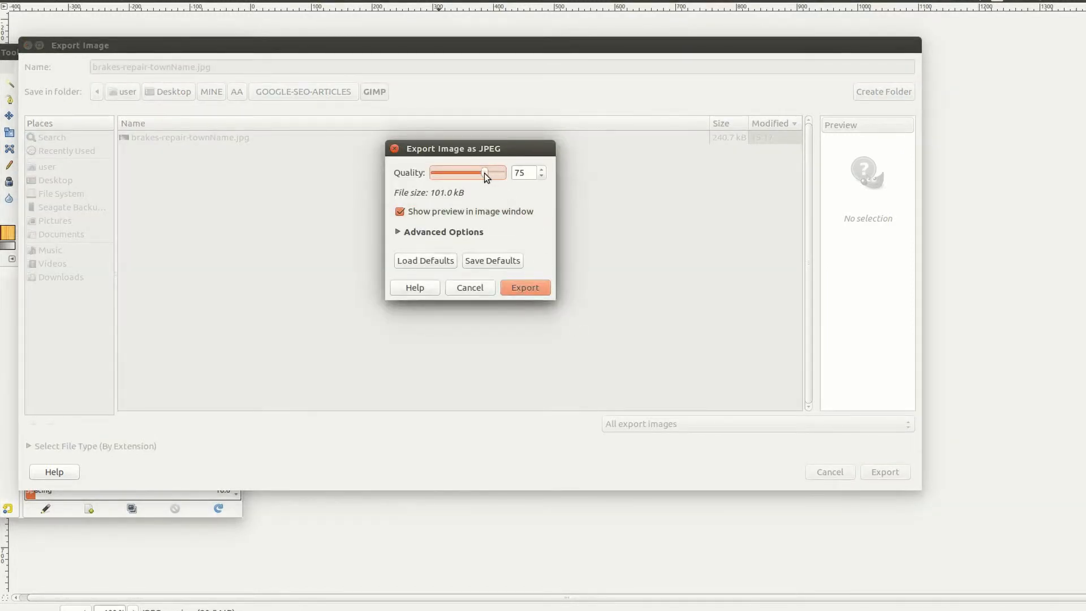
drag(484, 173, 511, 182)
click(416, 232)
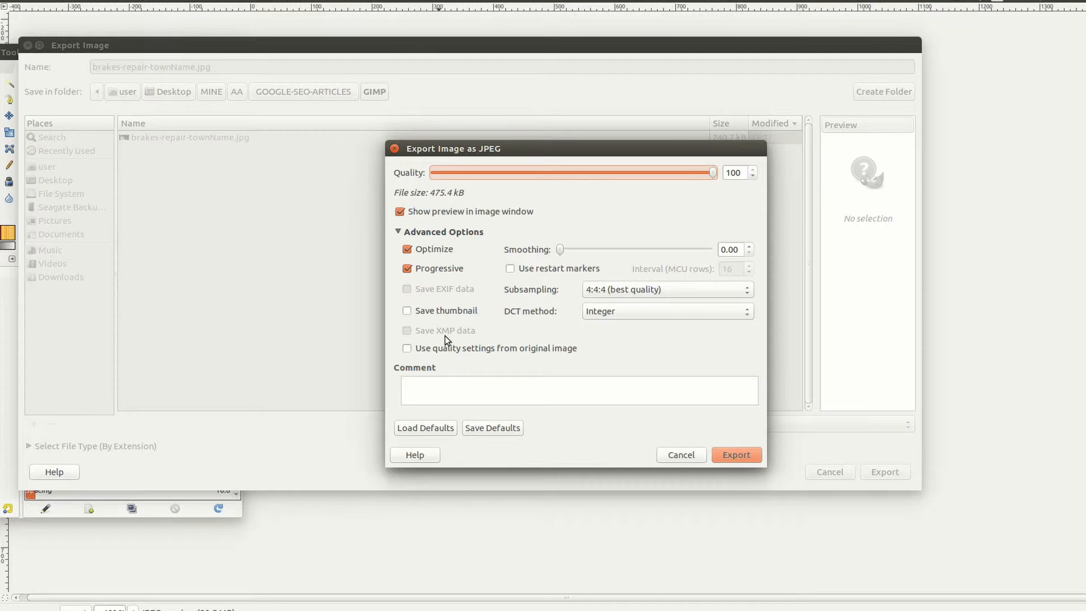
click(742, 460)
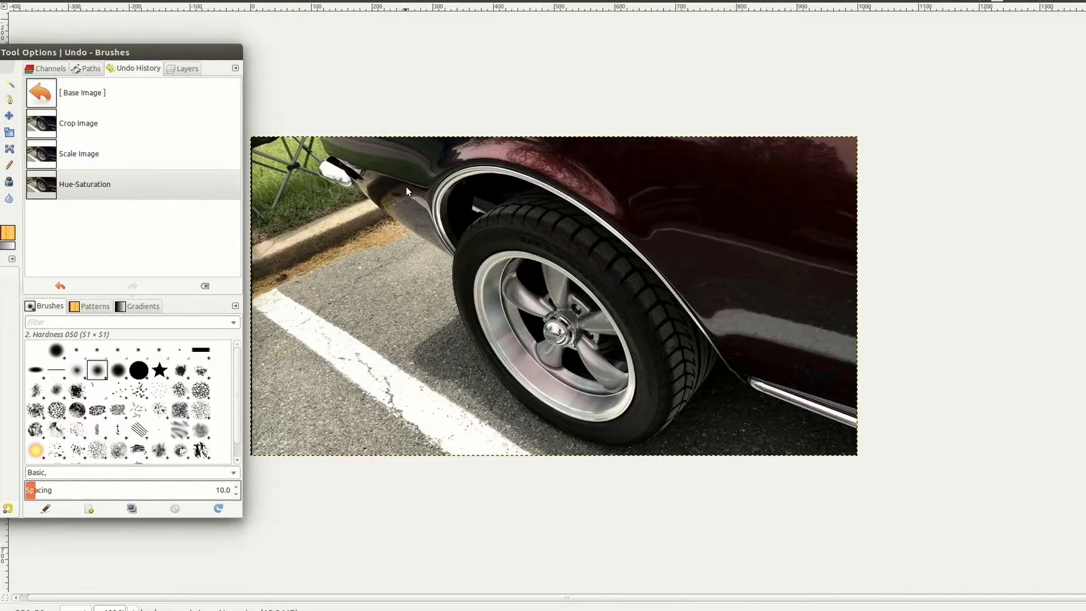
Step: Move the dock to the right, choose the Clone tool, and select the photo layer
mouse_move(85, 54)
mouse_down()
mouse_move(424, 94)
mouse_move(901, 94)
mouse_up()
click(738, 239)
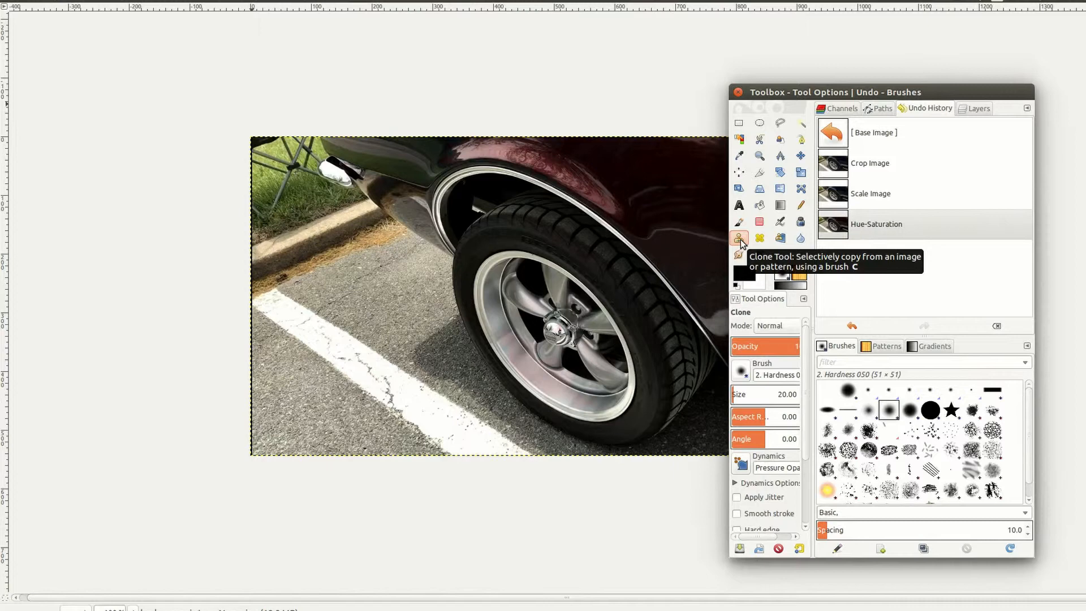
click(977, 111)
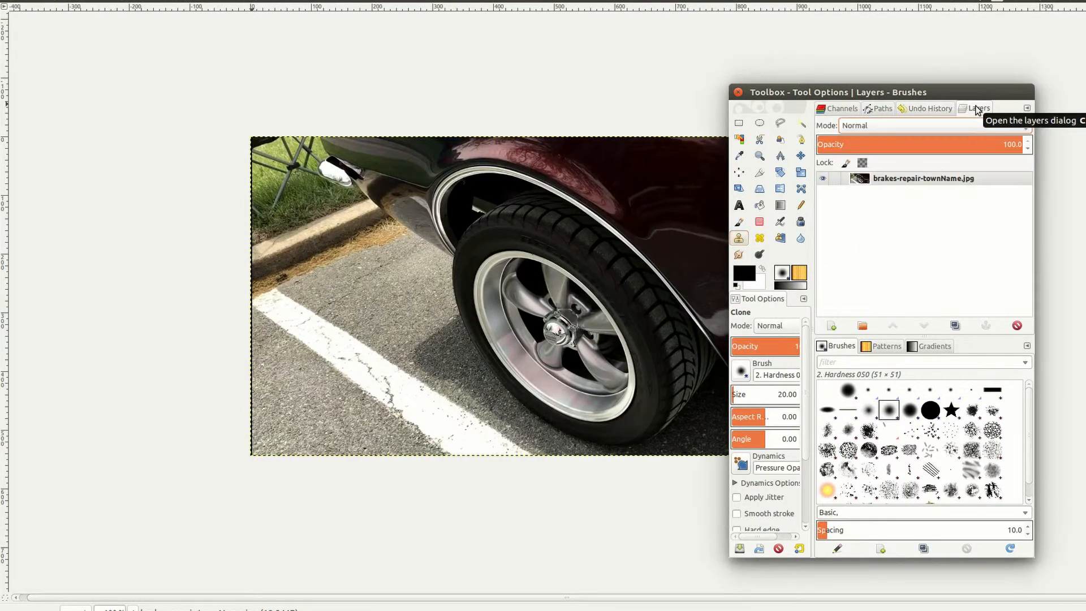
click(921, 179)
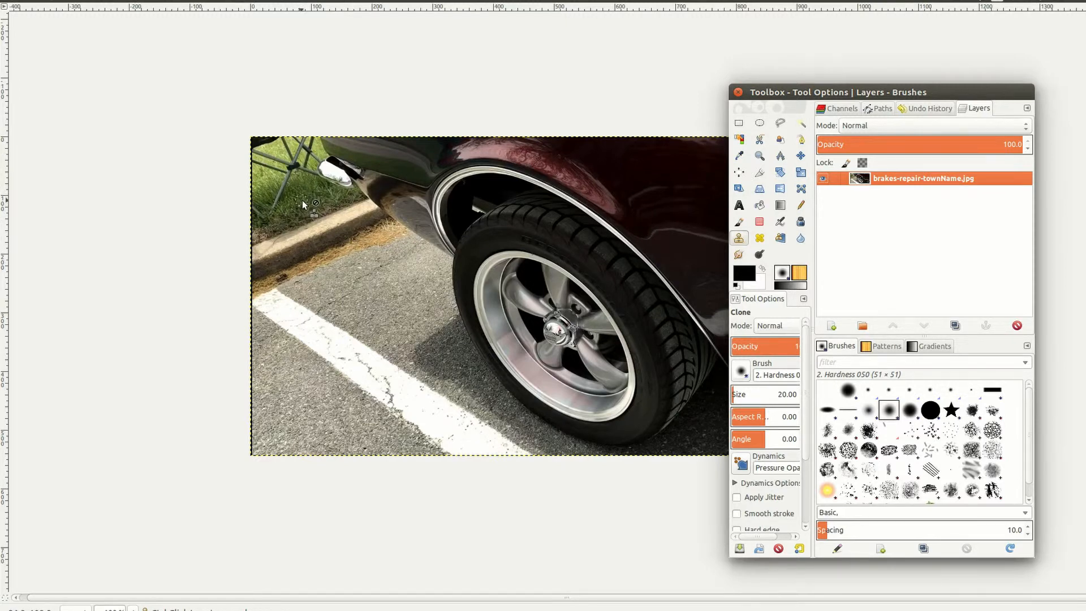
Step: Set the clone brush size to 82 and take grass at the top-left as source
click(737, 394)
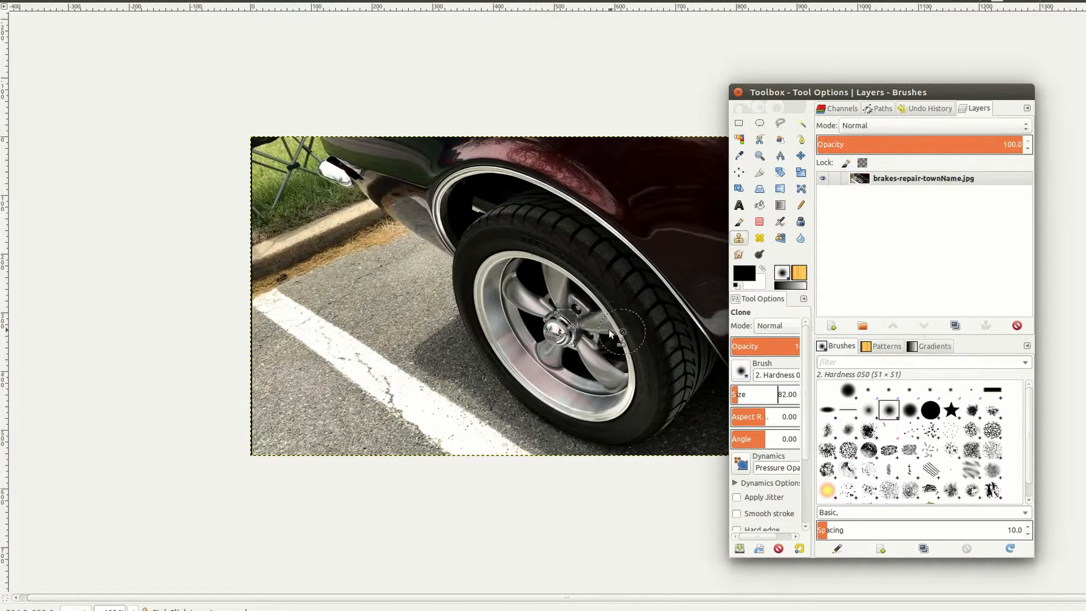
ctrl+click(306, 199)
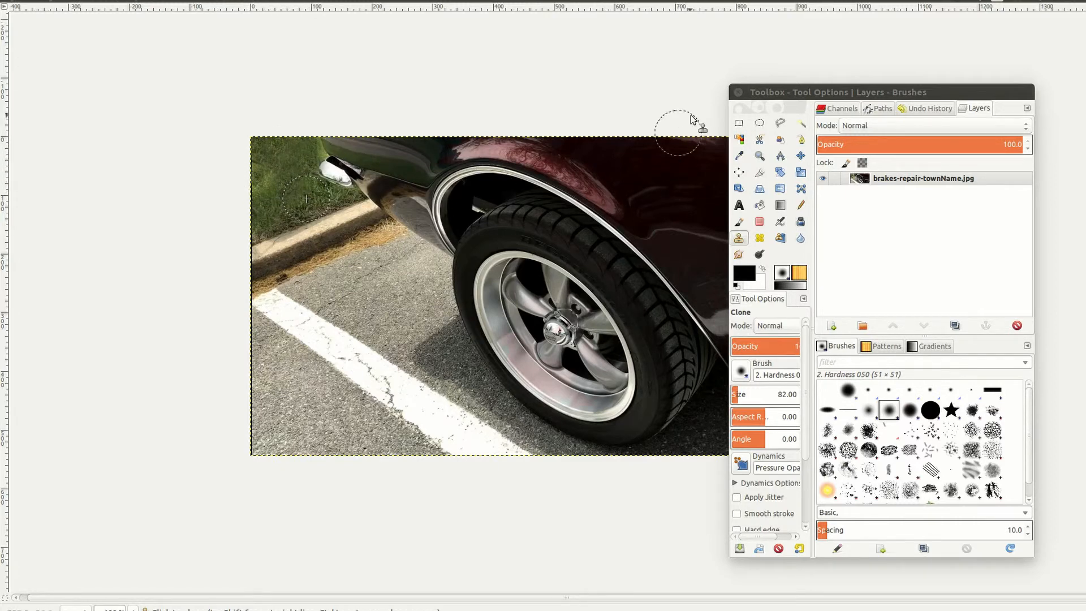
Step: Export the retouched photo over brakes-repair-townName.jpg
right_click(465, 233)
mouse_move(487, 255)
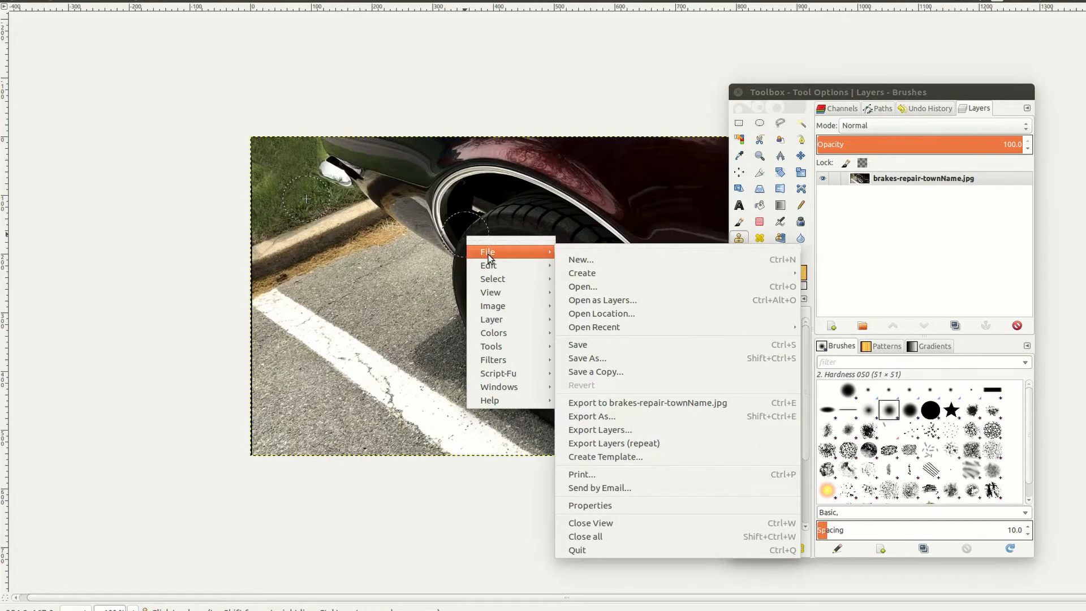
mouse_move(497, 308)
click(640, 405)
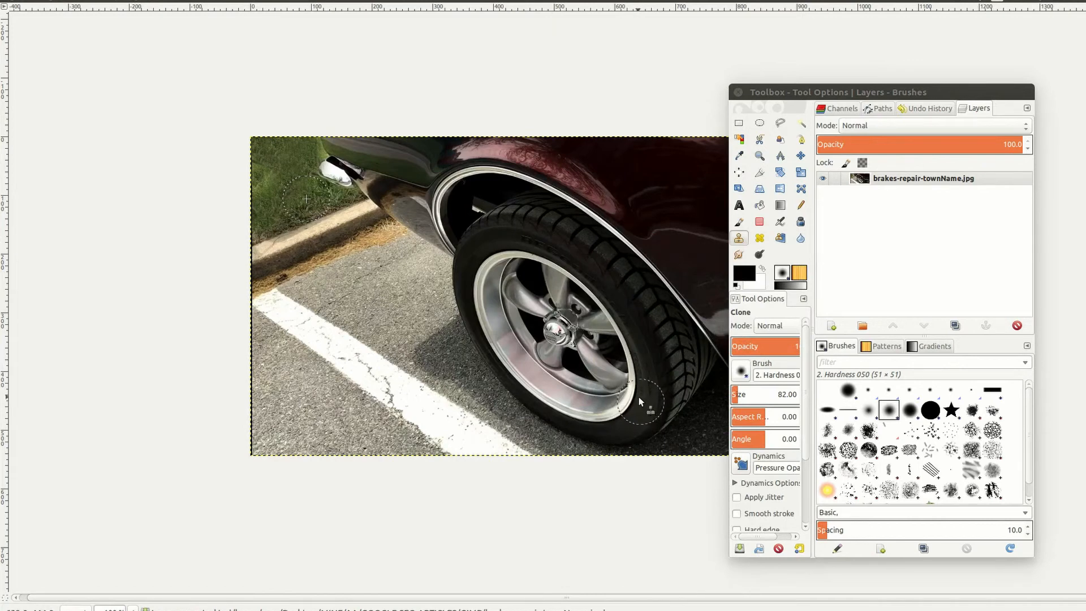
Step: Bring up the Export As dialog and cancel it without exporting
right_click(589, 318)
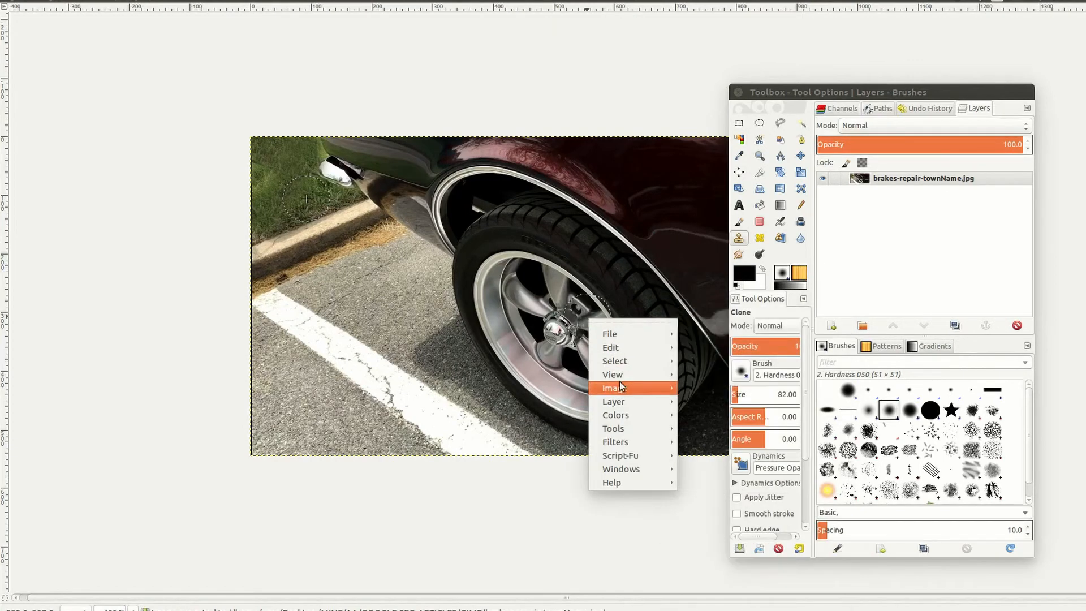
mouse_move(633, 337)
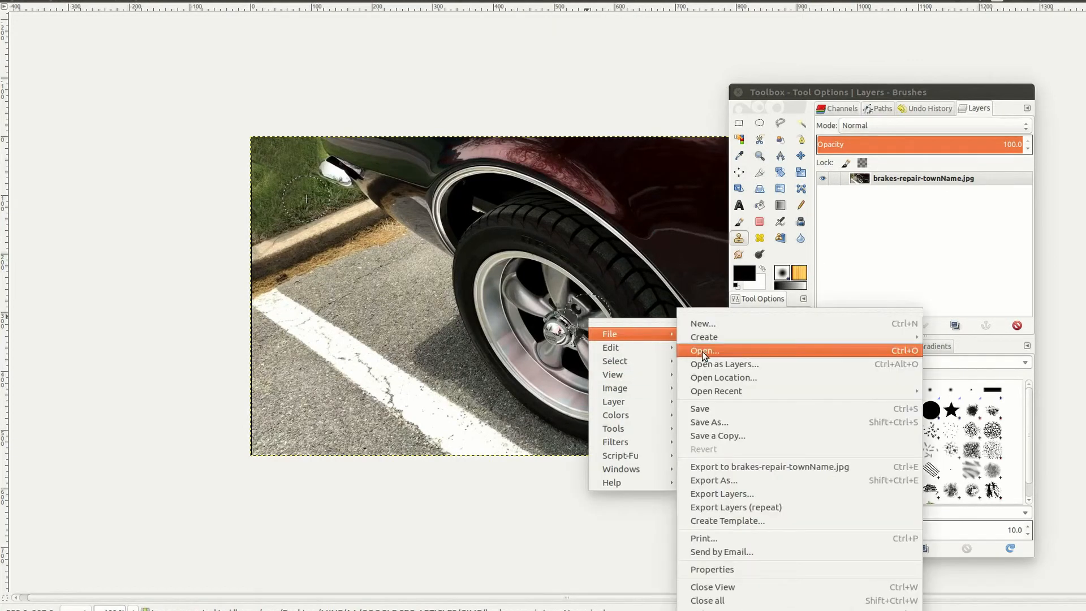
click(760, 479)
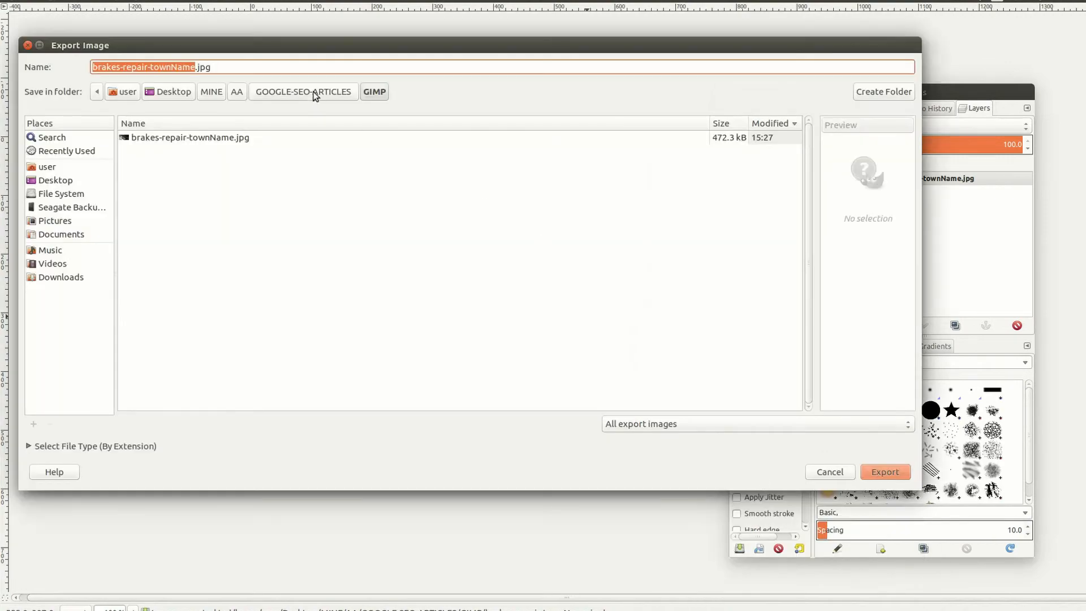
click(825, 471)
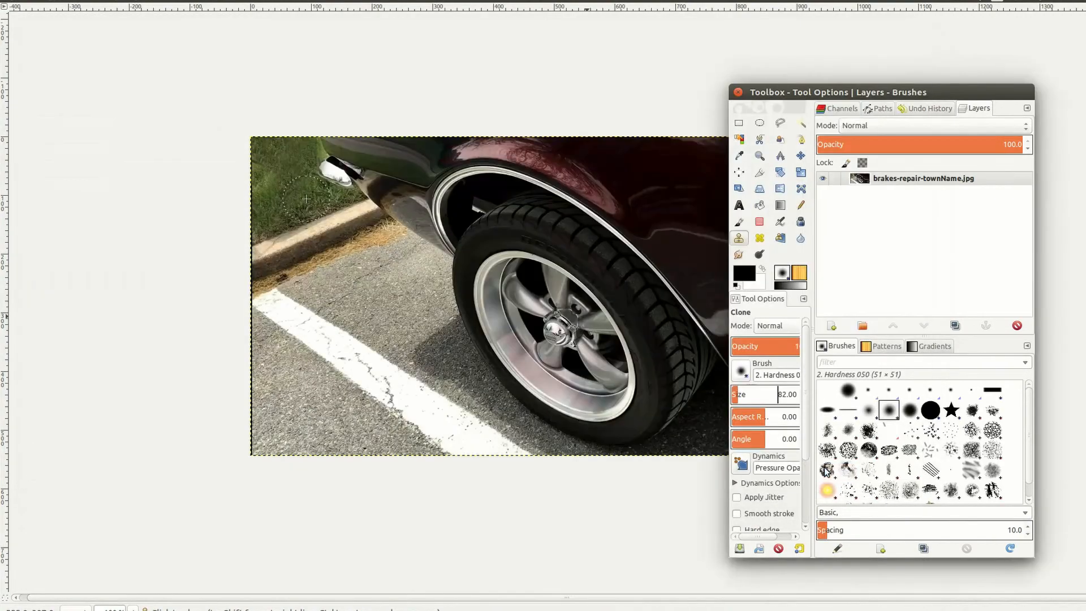